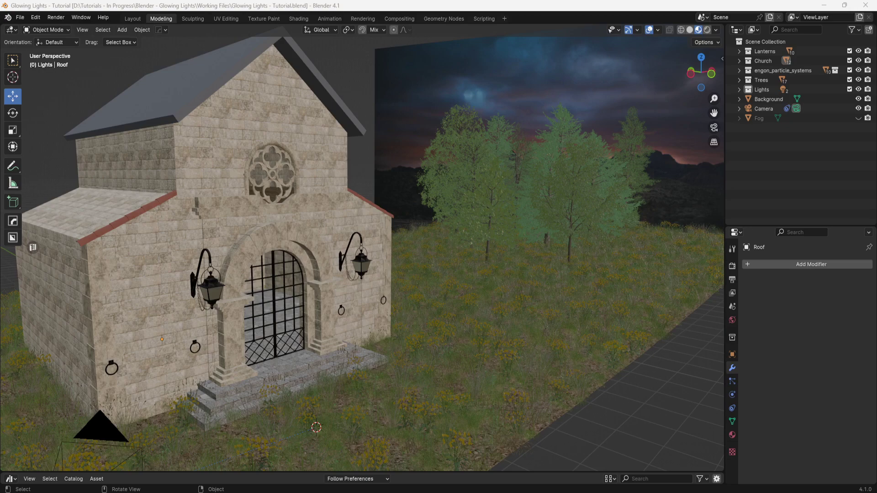
# View the current scene through the camera
pyautogui.press('KP_0')
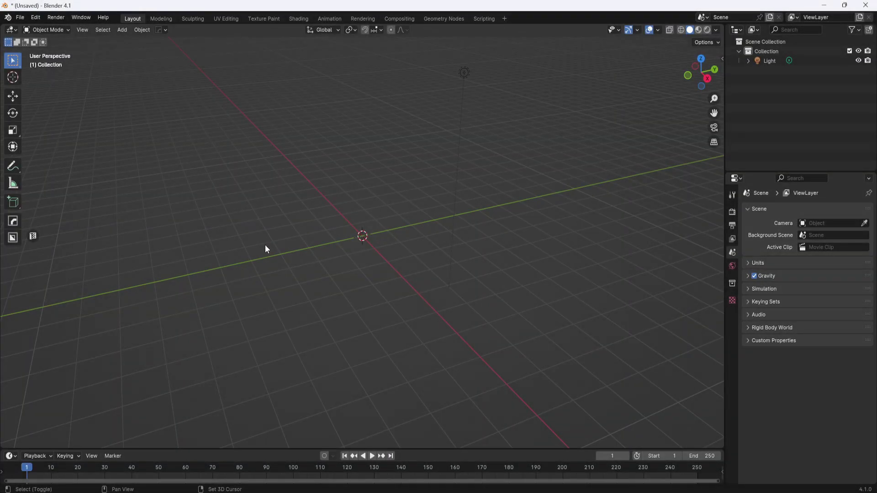
# Add a cube at the origin, set its size to 8 m, and orbit around it
pyautogui.hotkey('shift', 'a')
pyautogui.moveTo(263, 258)
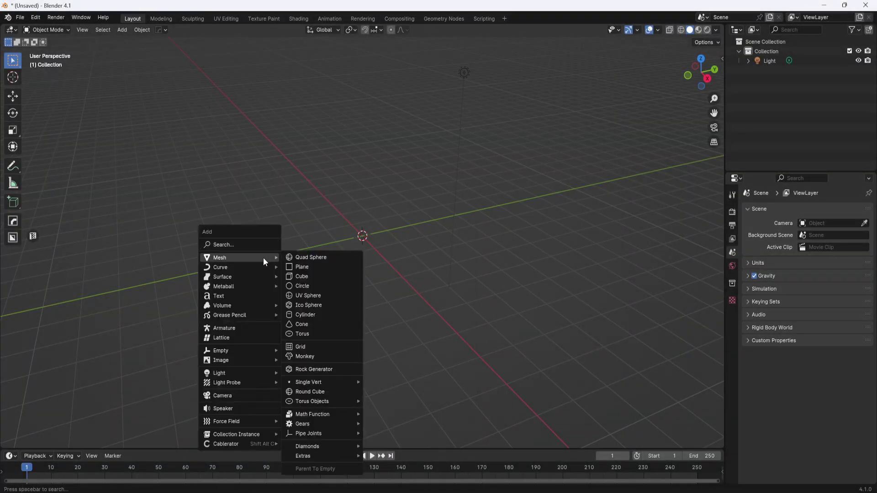
pyautogui.click(305, 276)
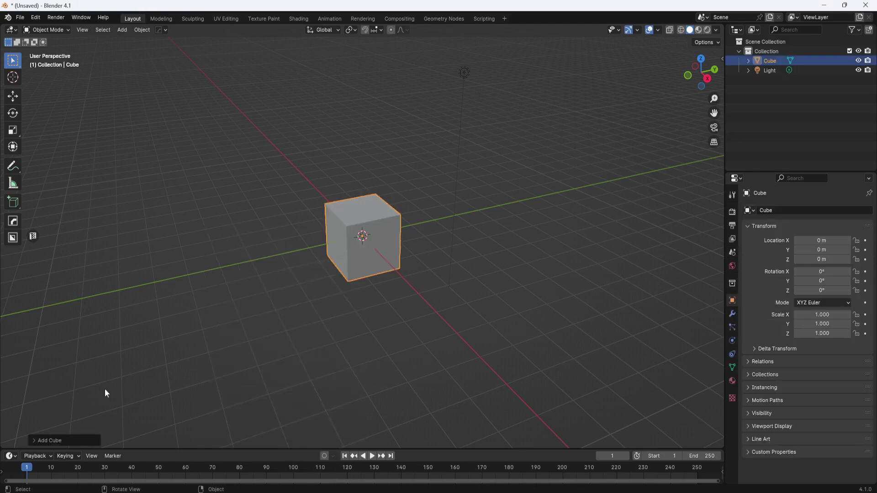
pyautogui.click(62, 440)
pyautogui.click(112, 357)
pyautogui.write('8')
pyautogui.press('Return')
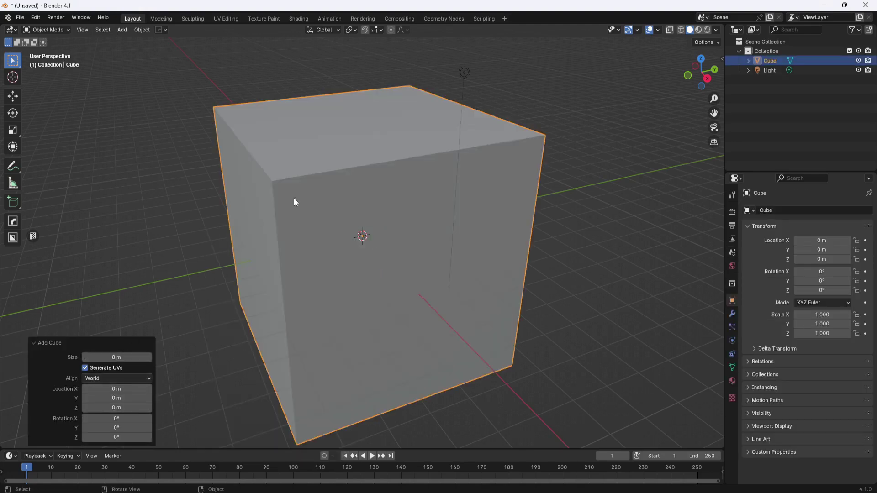
pyautogui.moveTo(293, 197); pyautogui.dragTo(356, 130, button='middle')
# Give the cube a new material and delete its Principled BSDF node
pyautogui.click(299, 18)
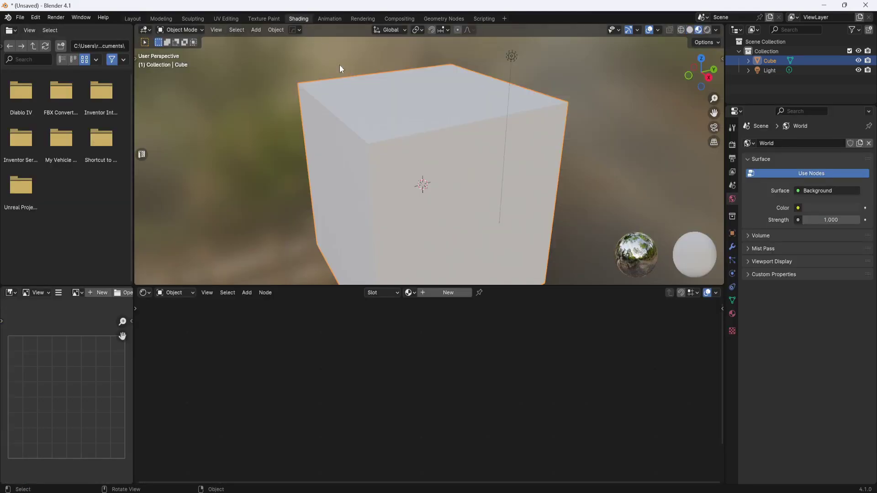
pyautogui.click(444, 292)
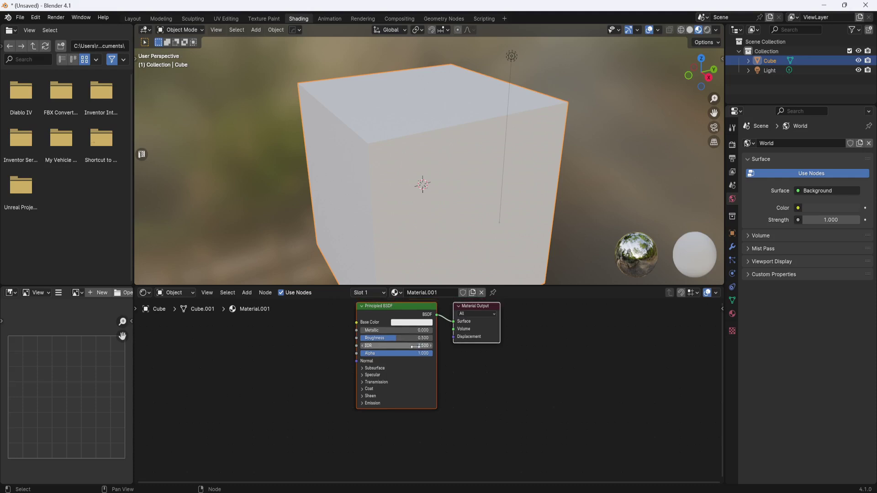
pyautogui.click(391, 329)
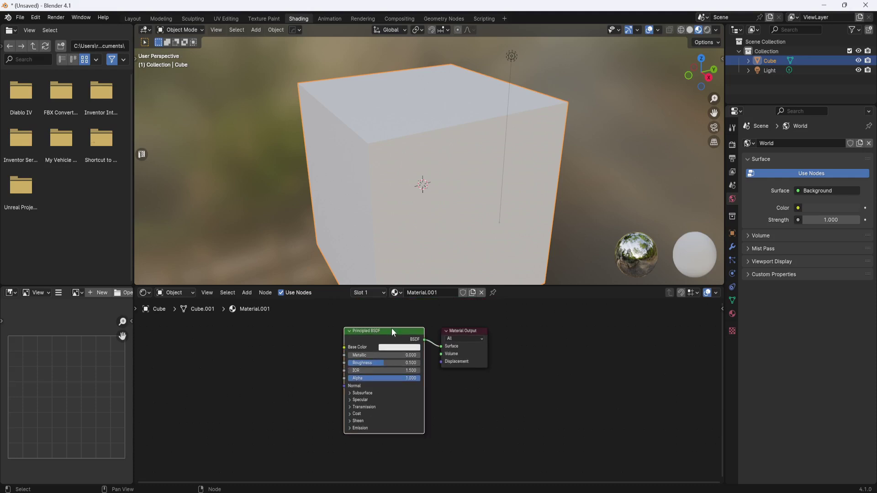
pyautogui.press('Delete')
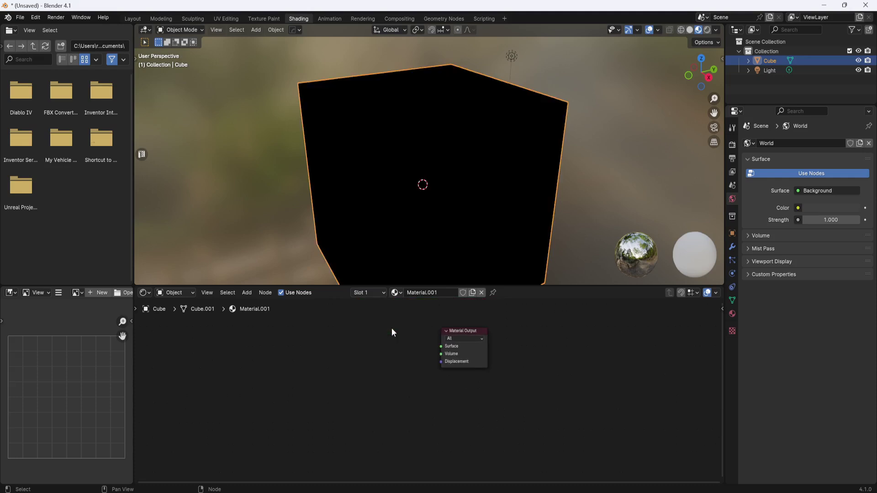
# Add a Principled Volume node and link it to the Material Output's Volume input
pyautogui.hotkey('shift', 'a')
pyautogui.click(360, 354)
pyautogui.write('volume')
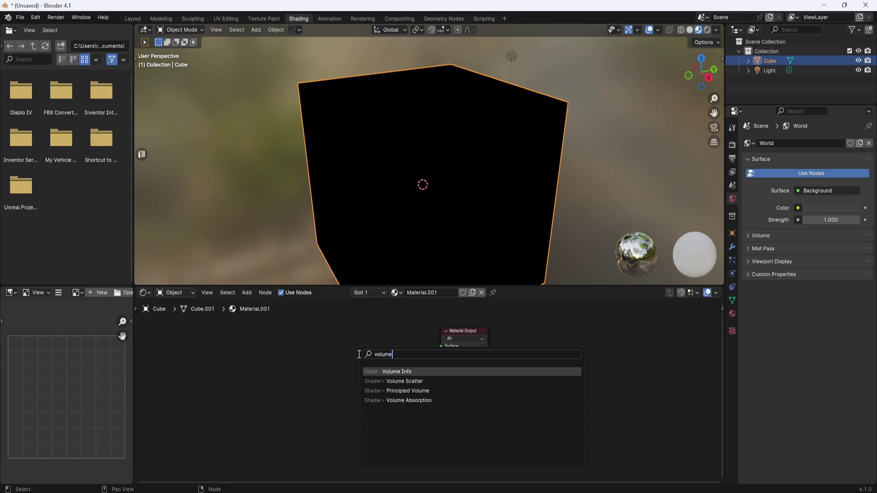
pyautogui.click(392, 390)
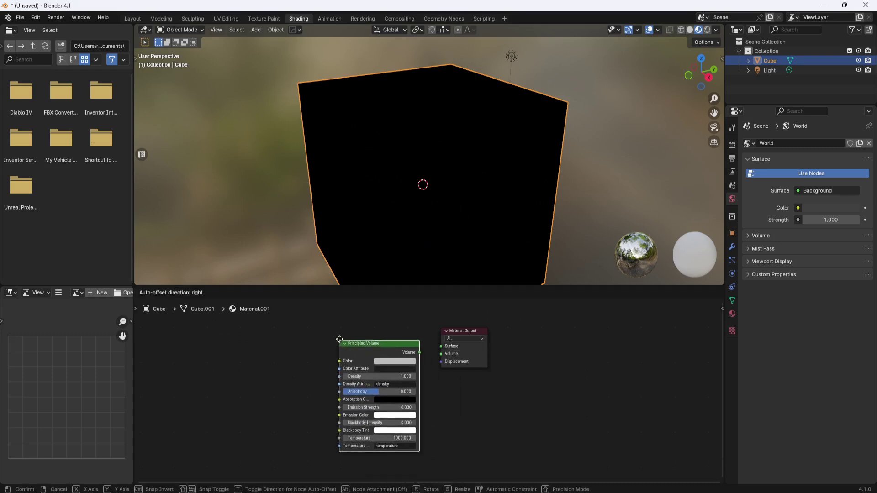
pyautogui.click(326, 328)
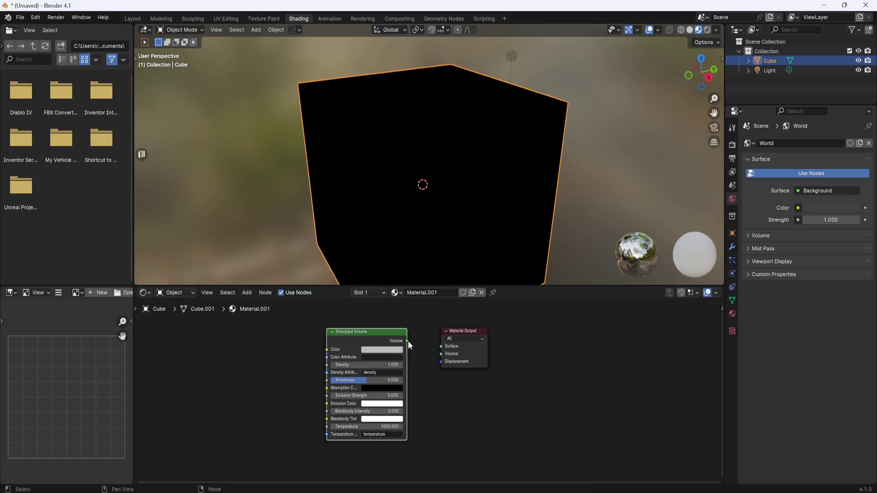
pyautogui.moveTo(407, 341); pyautogui.dragTo(438, 355)
# Set the Principled Volume density to 0.01
pyautogui.click(396, 353)
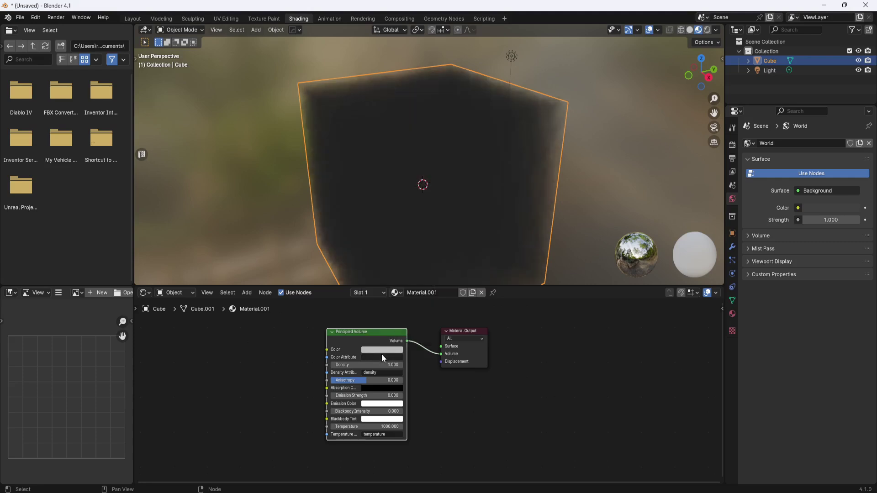
pyautogui.doubleClick(387, 364)
pyautogui.write('.01')
pyautogui.press('Return')
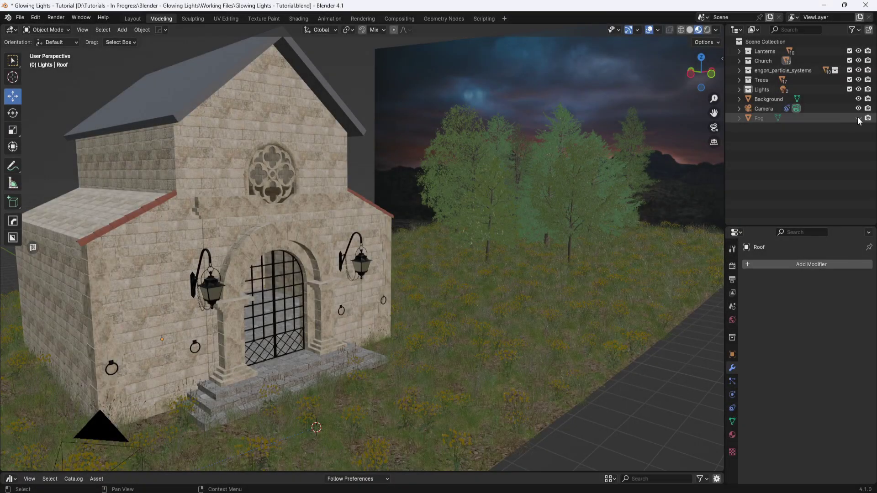
# Toggle the Fog object's visibility and select the lantern's Glass.002 pane
pyautogui.click(857, 118)
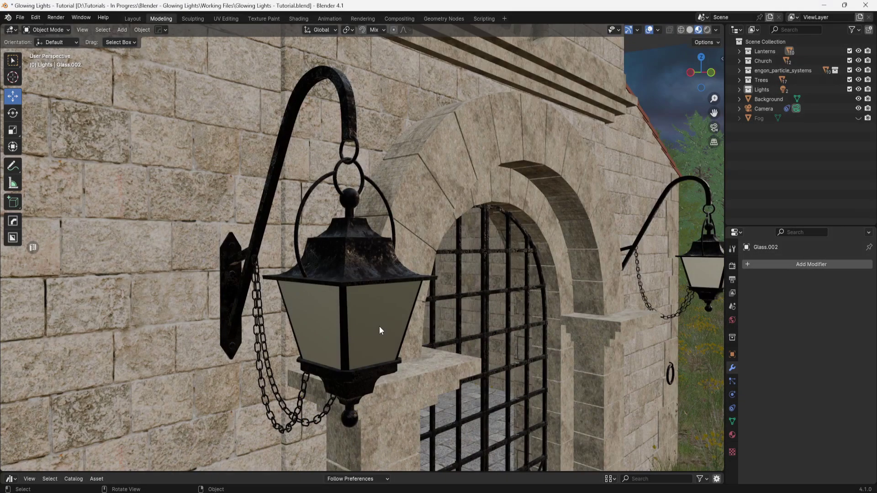
pyautogui.click(379, 326)
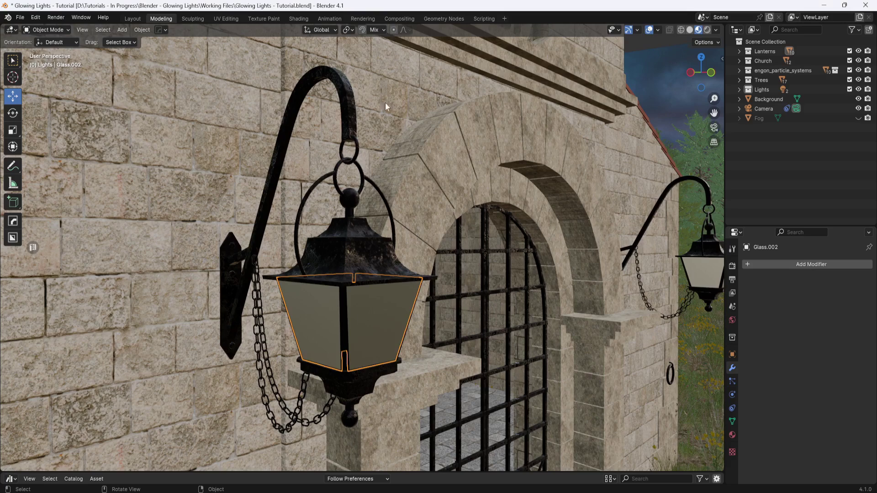
# In Shading, inspect the glass material's Base Color and tidy the Light Path node
pyautogui.click(300, 20)
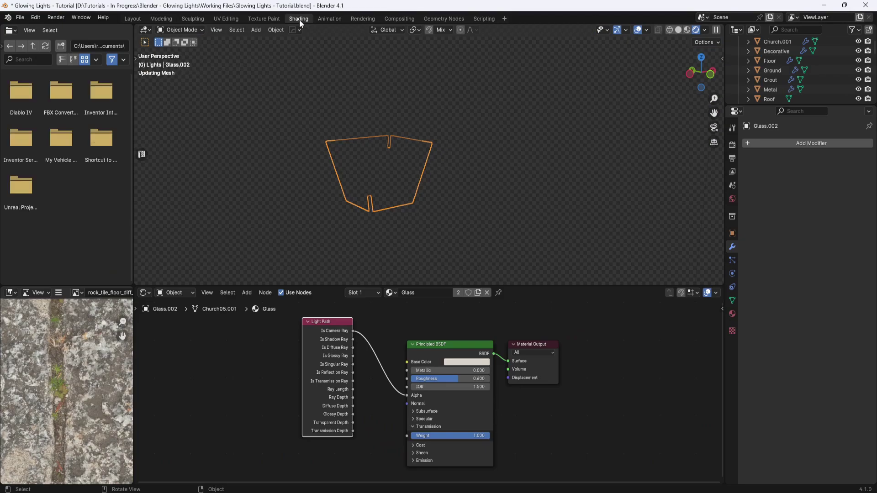
pyautogui.moveTo(587, 346); pyautogui.dragTo(571, 343, button='middle')
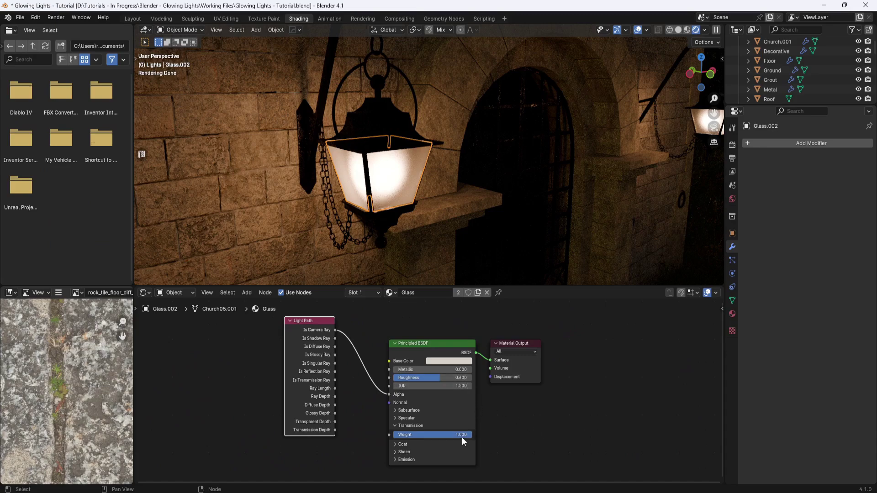
pyautogui.click(460, 362)
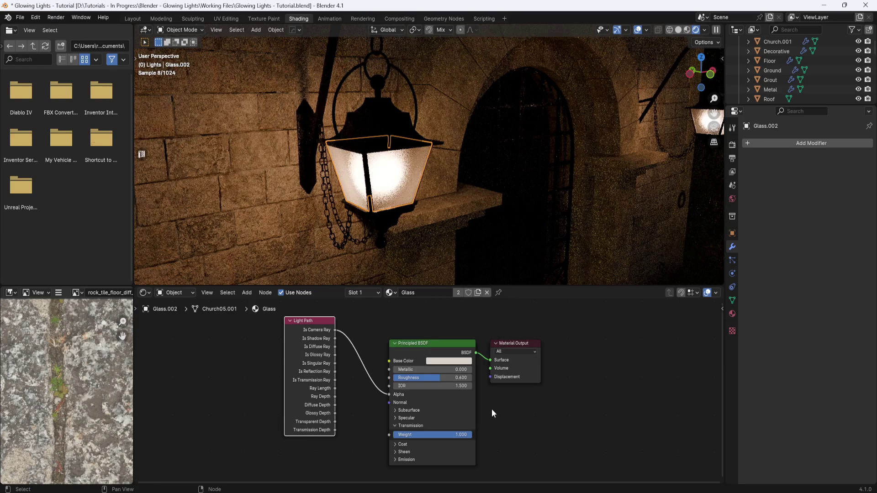
pyautogui.moveTo(314, 320); pyautogui.dragTo(315, 330)
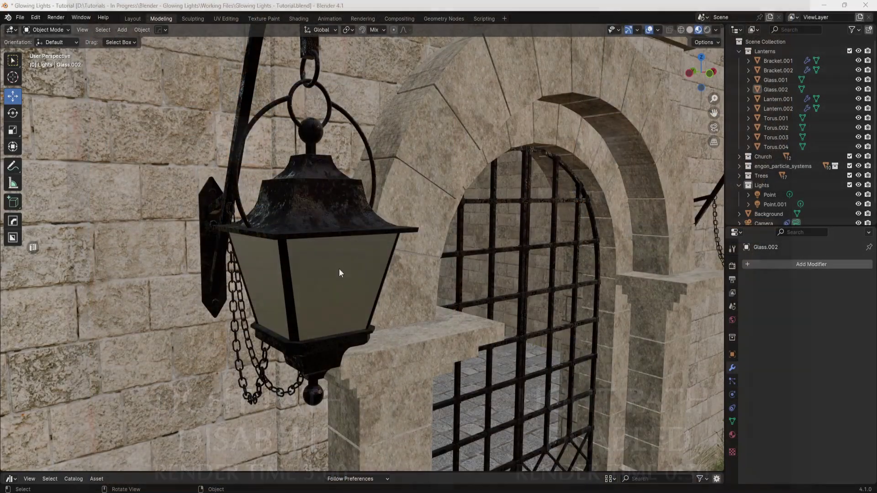
# Hide Glass.002 and inspect the lantern point light's warm orange colour setting
pyautogui.click(340, 271)
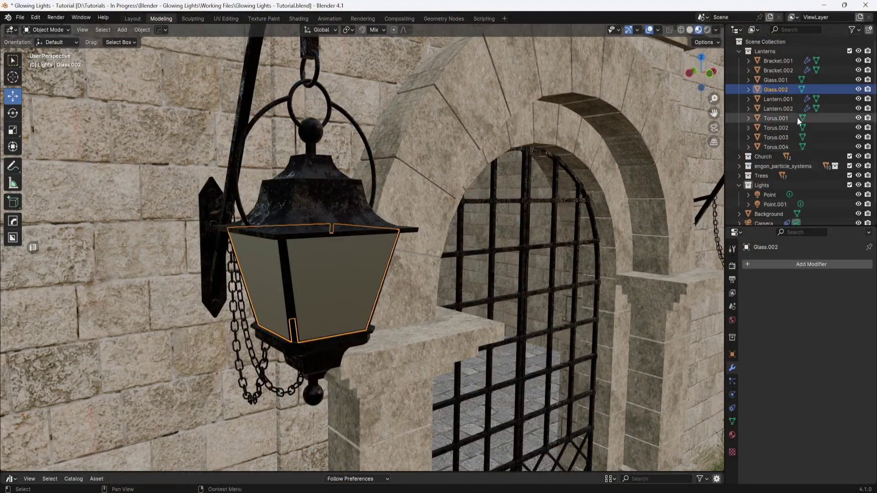
pyautogui.click(858, 90)
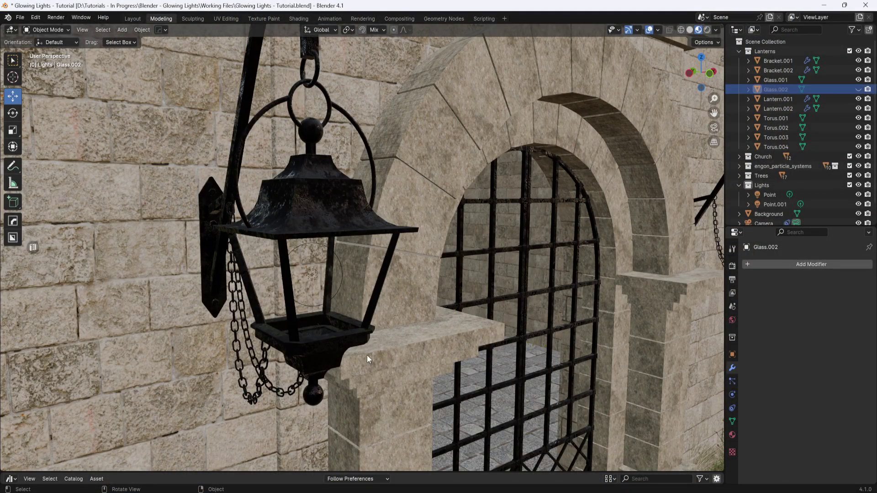
pyautogui.click(315, 276)
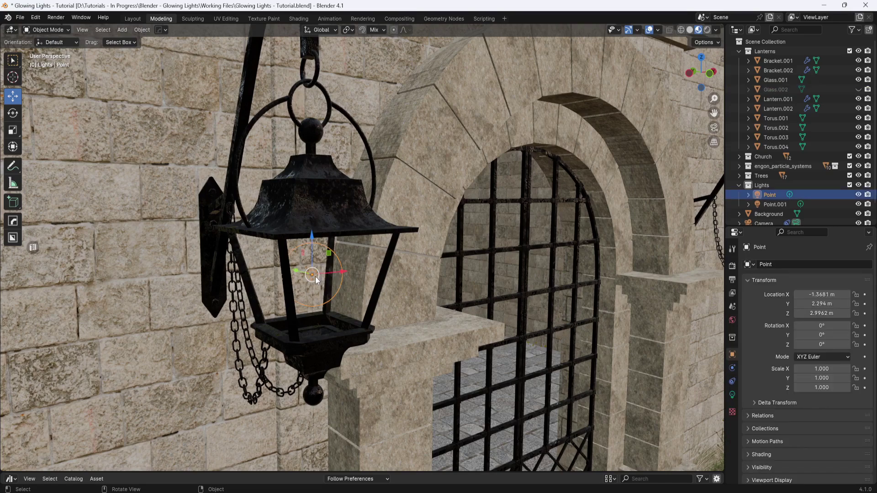
pyautogui.click(731, 394)
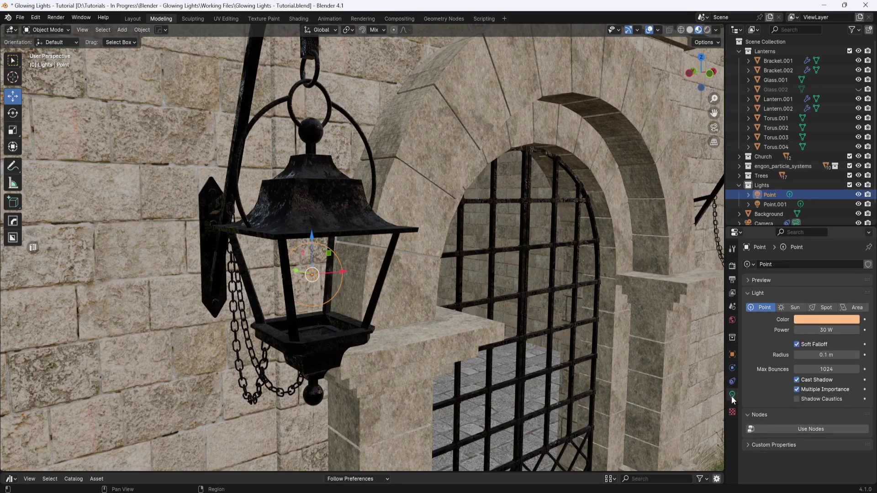
pyautogui.click(836, 322)
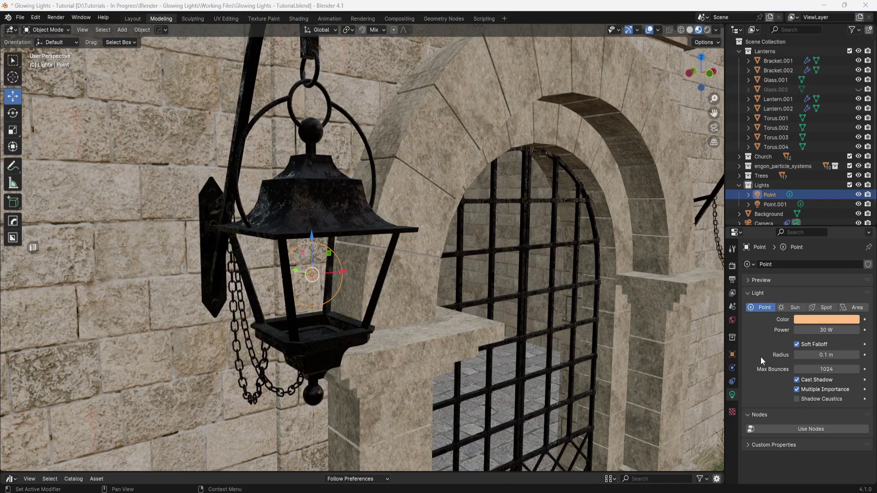
# Unhide Glass.002, select the camera, and review Render and Output settings (3840 × 2520, 30 fps)
pyautogui.click(858, 90)
pyautogui.click(768, 223)
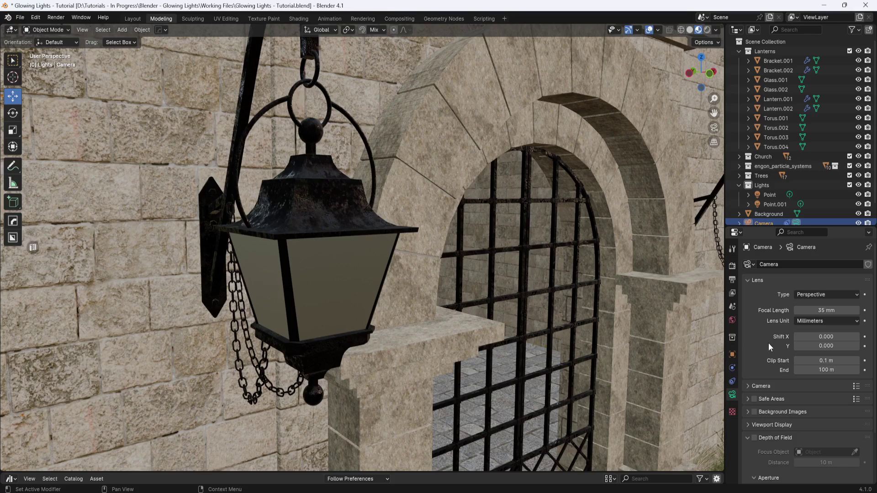
pyautogui.click(733, 266)
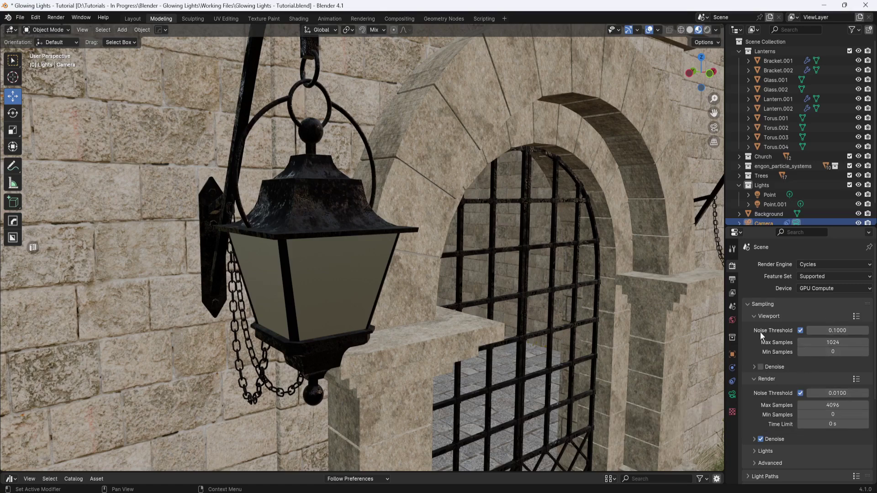
pyautogui.click(732, 280)
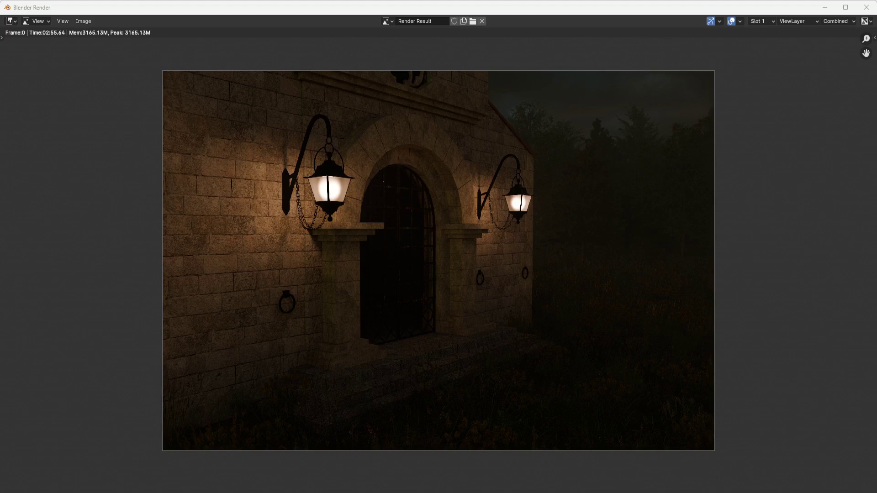
# Minimize the render window and enlarge the Compositing node area over the timeline
pyautogui.click(825, 8)
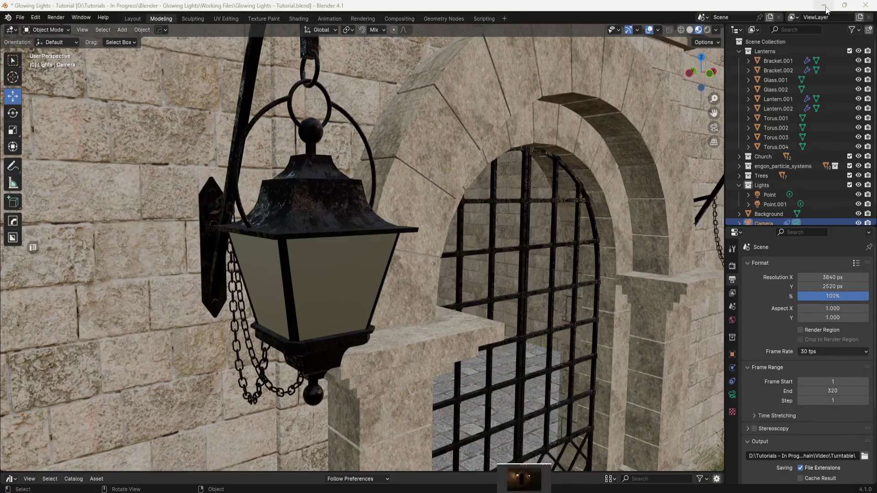
pyautogui.click(399, 18)
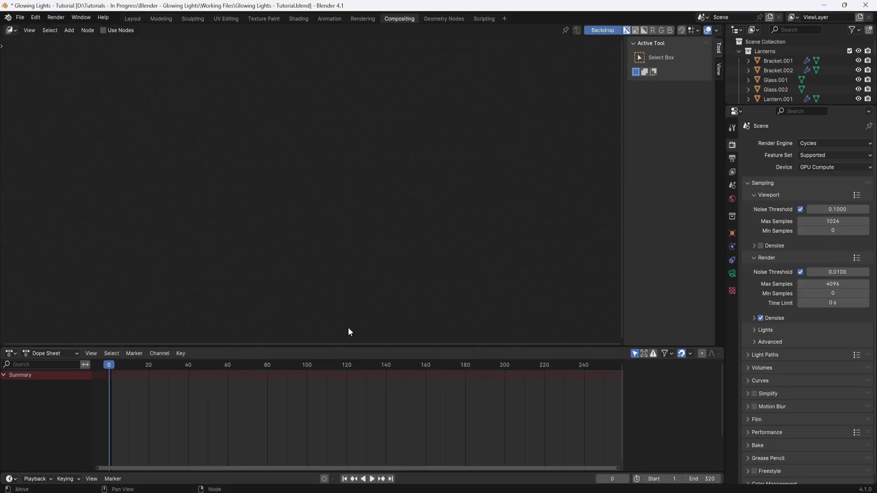
pyautogui.moveTo(342, 344); pyautogui.dragTo(344, 458)
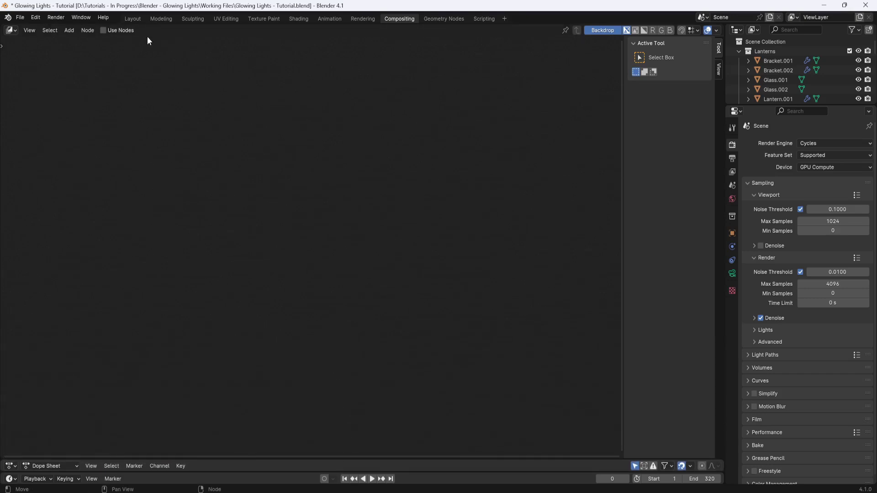
# Enable Use Nodes and move the Render Layers and Composite nodes down and right
pyautogui.click(103, 30)
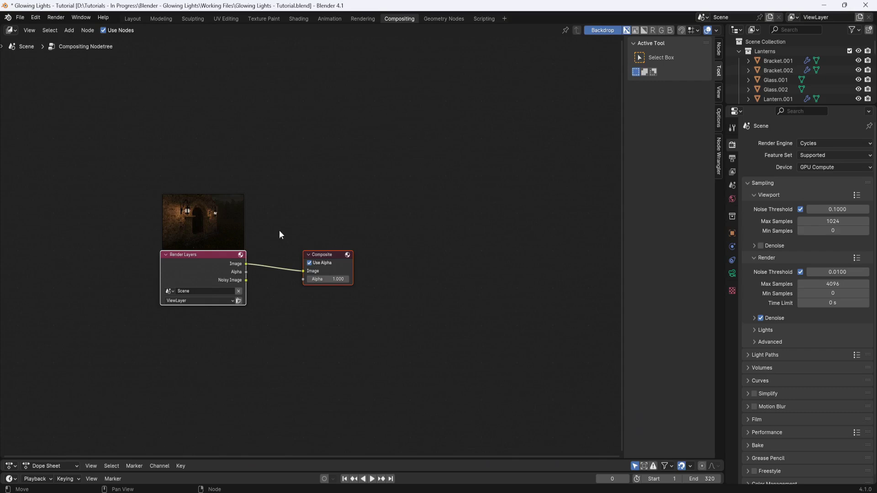
pyautogui.moveTo(370, 145); pyautogui.dragTo(115, 403)
pyautogui.moveTo(207, 255); pyautogui.dragTo(267, 299)
pyautogui.click(388, 272)
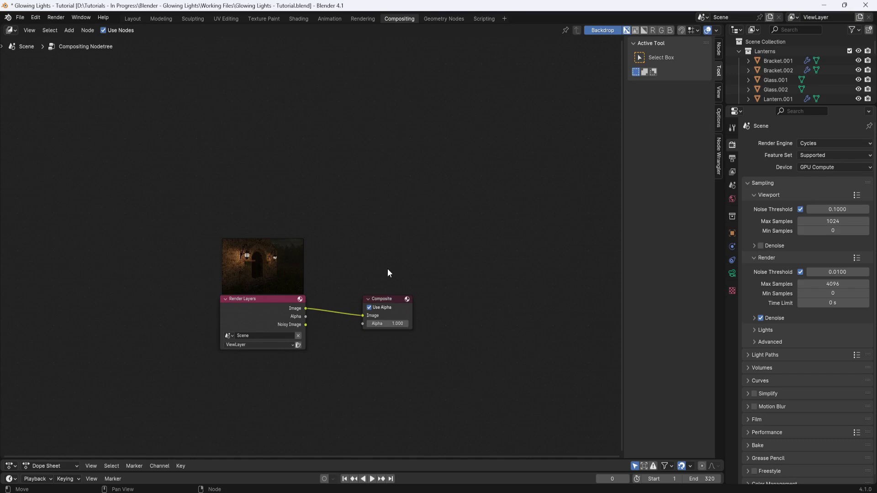
# Add a Viewer node fed by the Render Layers image and enable the backdrop
pyautogui.hotkey('shift', 'a')
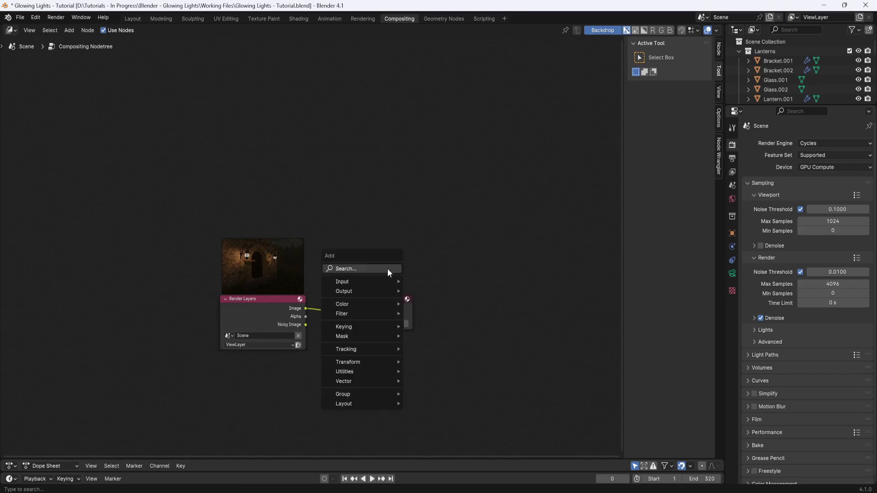
pyautogui.click(387, 269)
pyautogui.write('viewe')
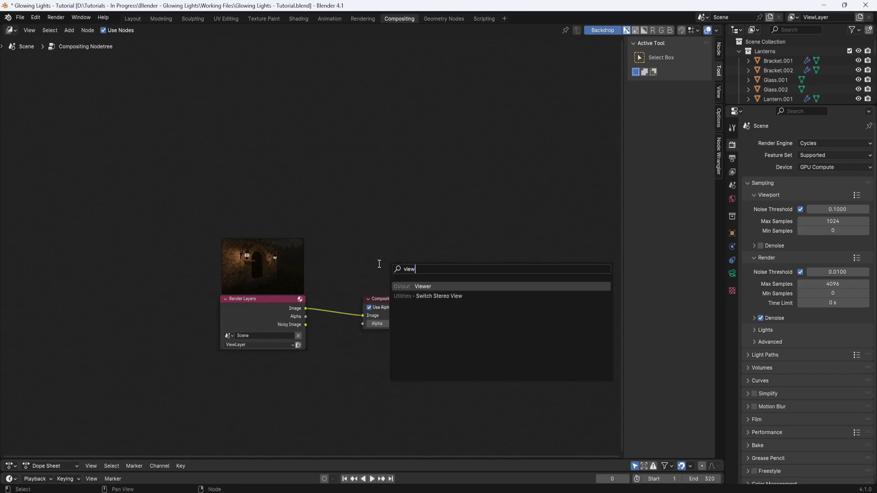
pyautogui.click(413, 286)
pyautogui.click(363, 342)
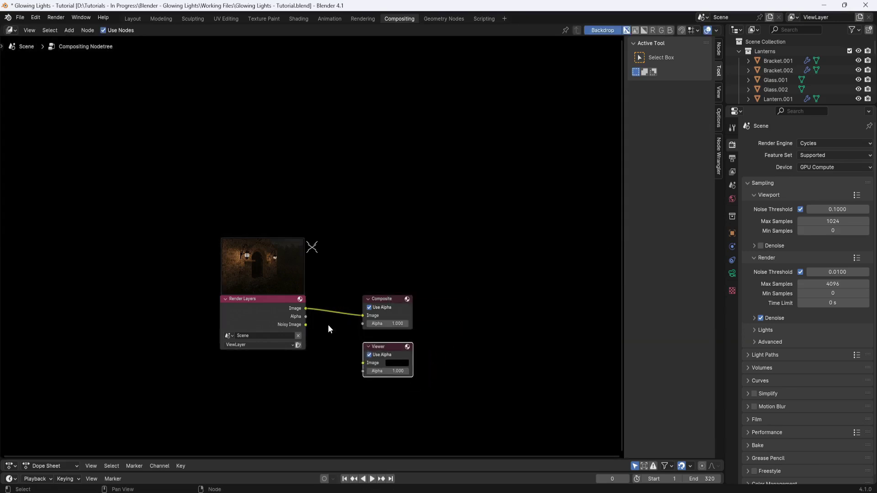
pyautogui.moveTo(306, 309); pyautogui.dragTo(362, 363)
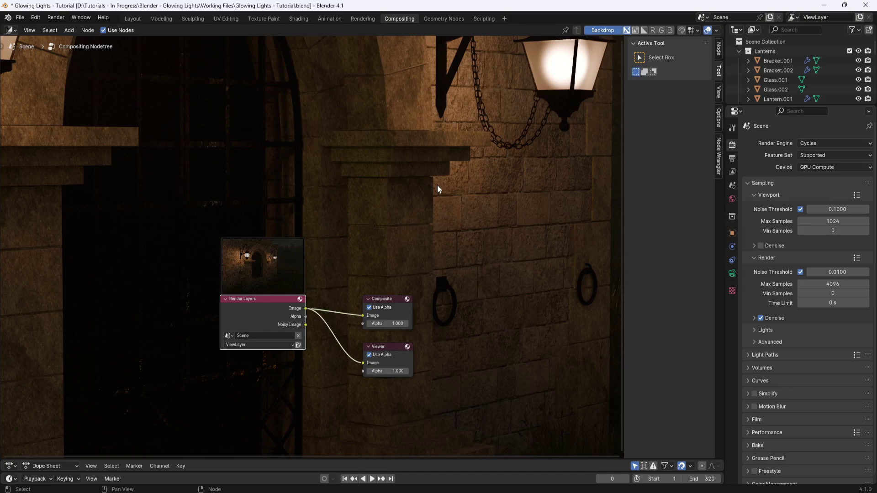
pyautogui.click(603, 31)
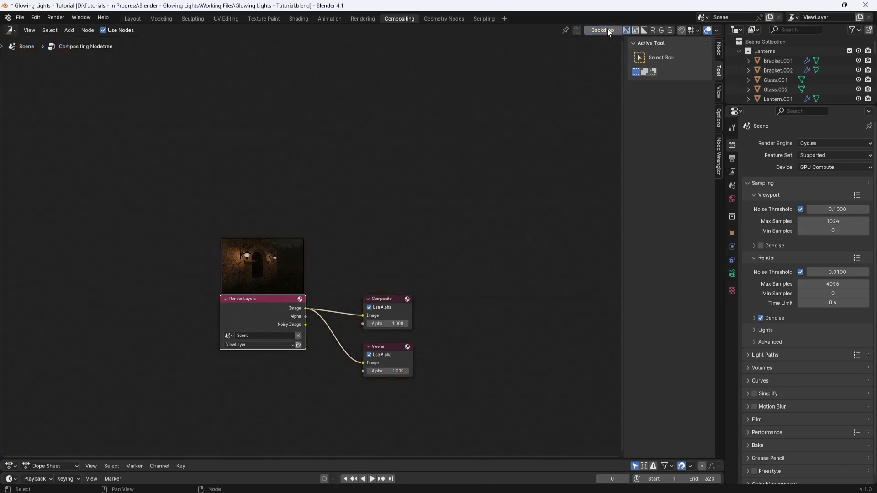
pyautogui.click(607, 30)
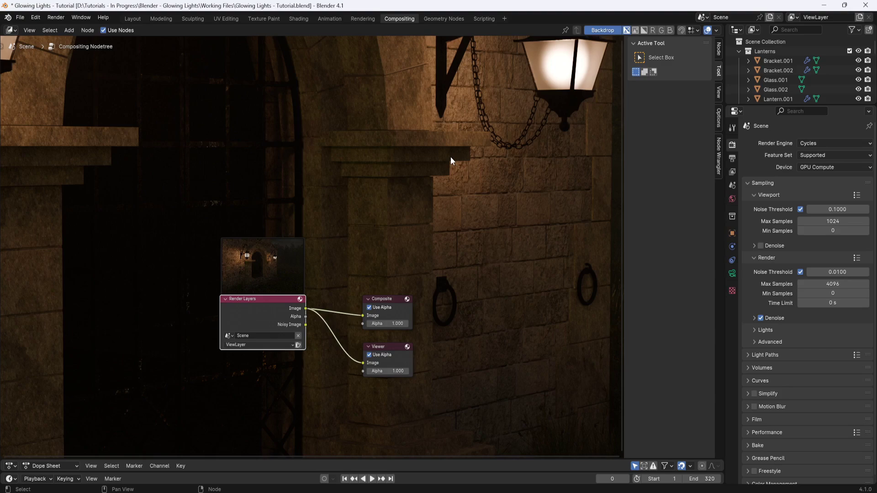
# Zoom the backdrop out to frame both lanterns and shift the three nodes lower right
pyautogui.hotkey('alt', 'v')
pyautogui.hotkey('alt', 'v')
pyautogui.hotkey('alt', 'v')
pyautogui.hotkey('alt', 'v')
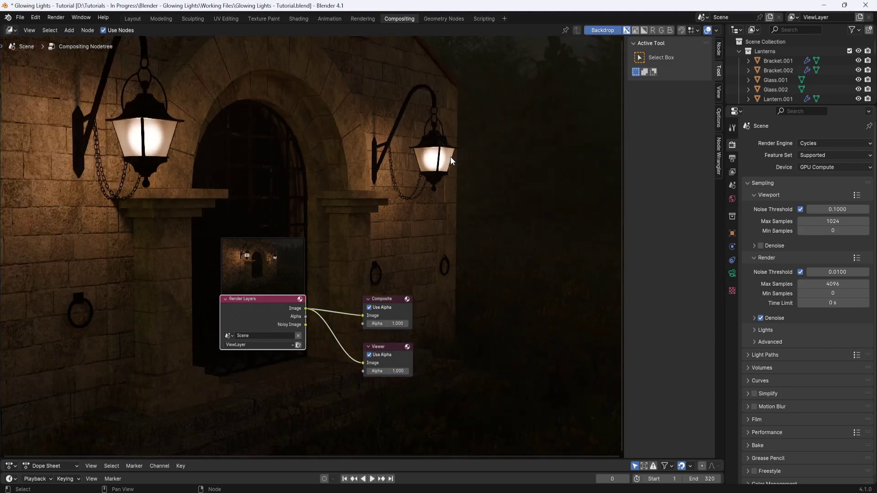
pyautogui.hotkey('alt', 'v')
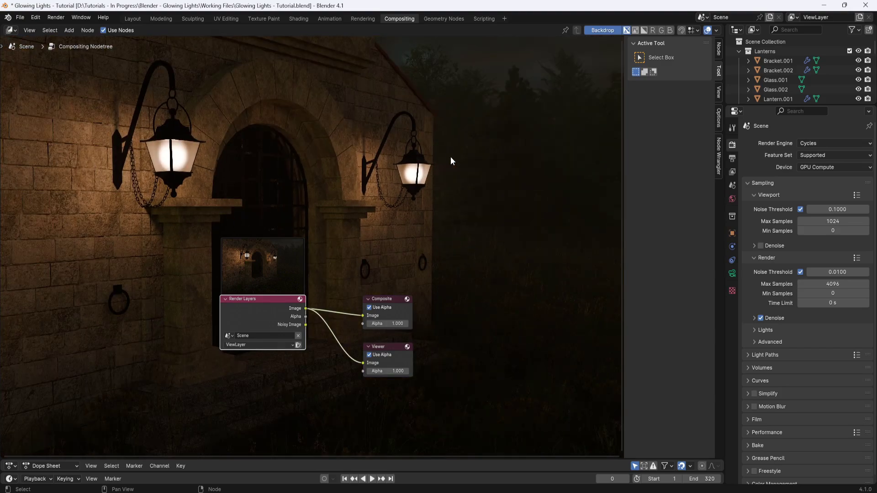
pyautogui.moveTo(445, 248); pyautogui.dragTo(198, 398)
pyautogui.moveTo(290, 297); pyautogui.dragTo(390, 346)
pyautogui.click(428, 349)
pyautogui.click(447, 259)
# Add a Glare node and drop it onto the Render Layers–Composite link
pyautogui.hotkey('shift', 'a')
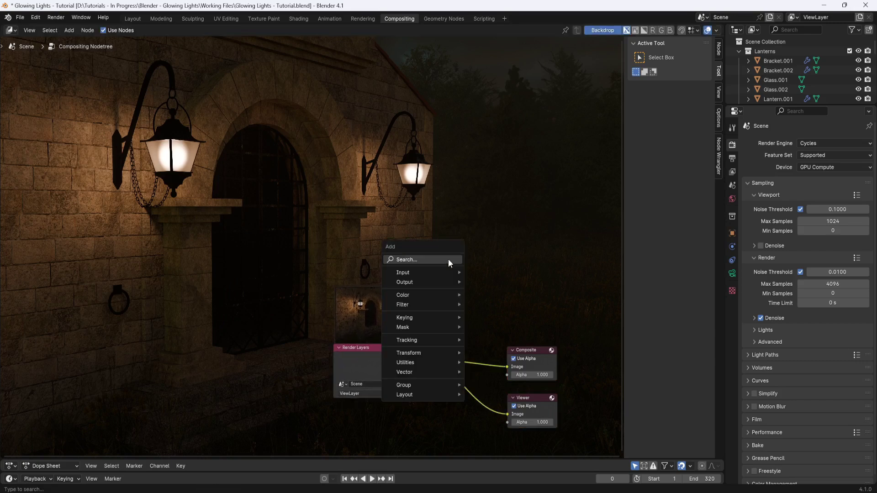
pyautogui.click(447, 259)
pyautogui.write('glare')
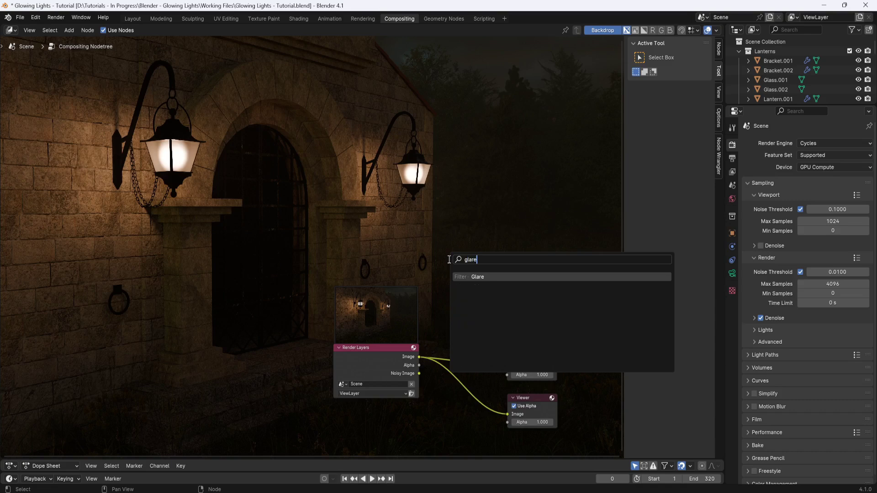
pyautogui.click(491, 277)
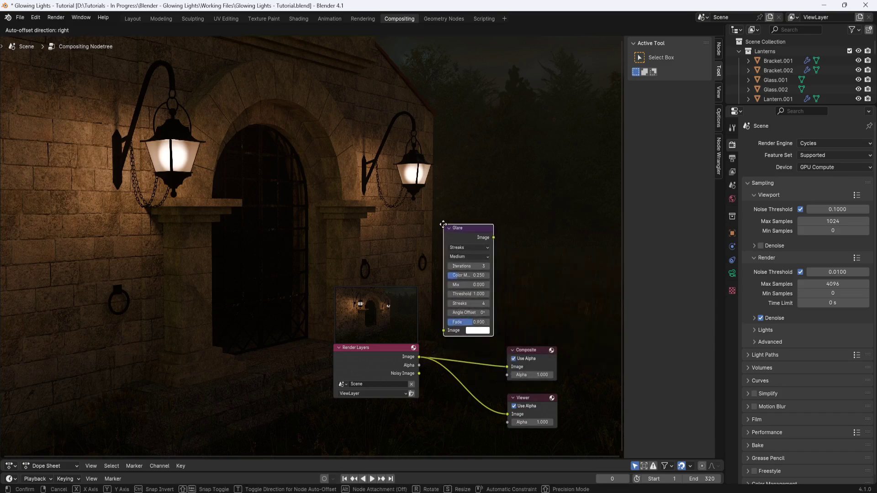
pyautogui.click(447, 229)
pyautogui.moveTo(457, 229); pyautogui.dragTo(496, 261)
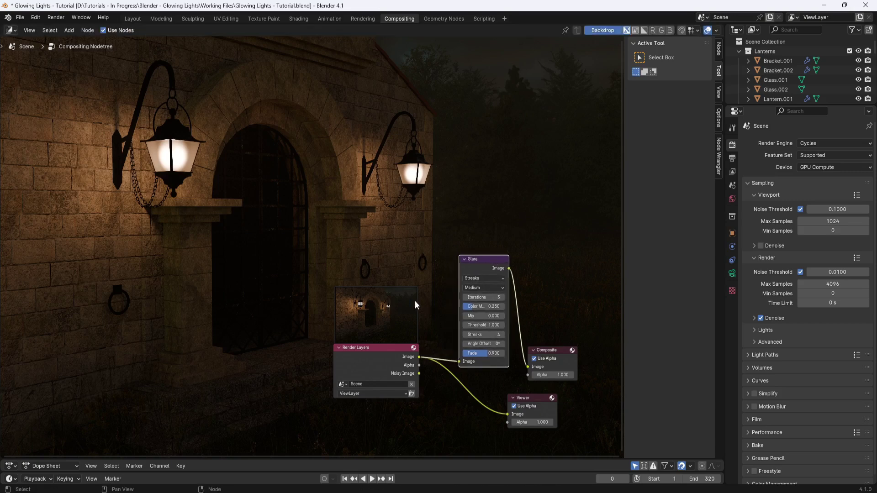
# Connect the Glare output to the Viewer and tidy the node layout
pyautogui.moveTo(509, 268)
pyautogui.mouseDown()
pyautogui.moveTo(507, 413)
pyautogui.moveTo(478, 258)
pyautogui.moveTo(470, 256)
pyautogui.mouseUp()
pyautogui.moveTo(389, 345); pyautogui.dragTo(356, 358)
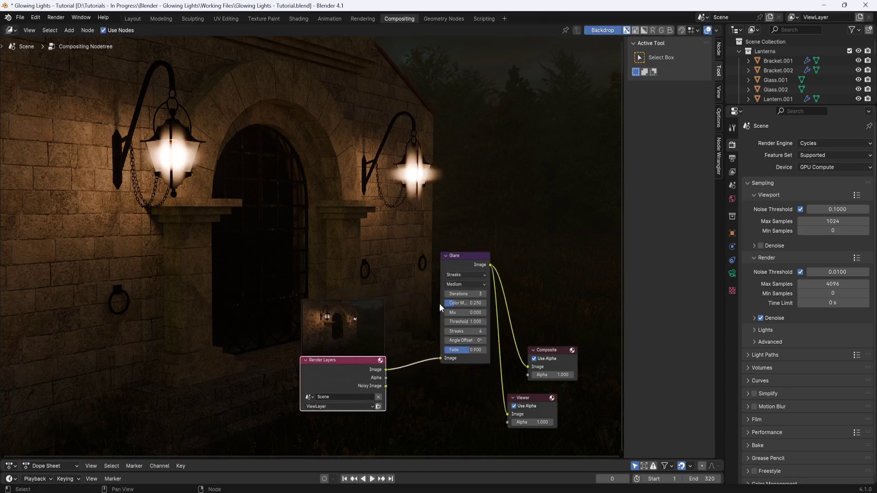
pyautogui.moveTo(466, 258); pyautogui.dragTo(445, 303)
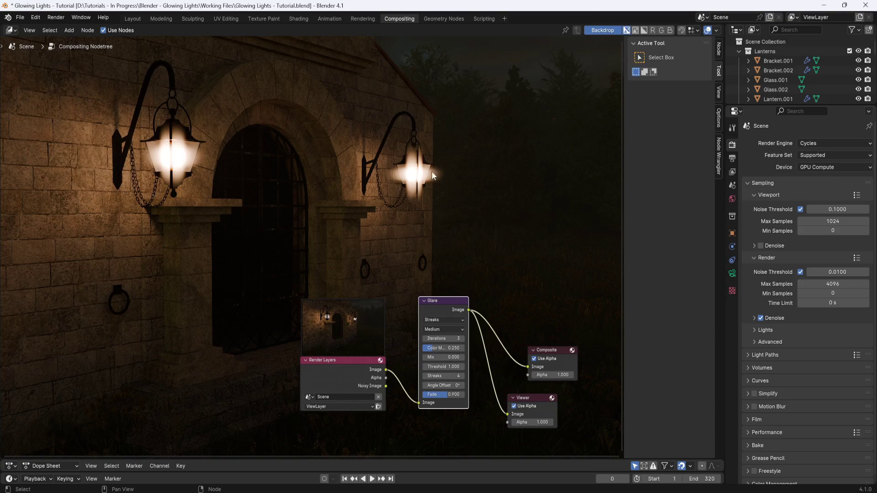
# Change the Glare node's type from Streaks to Fog Glow
pyautogui.click(464, 320)
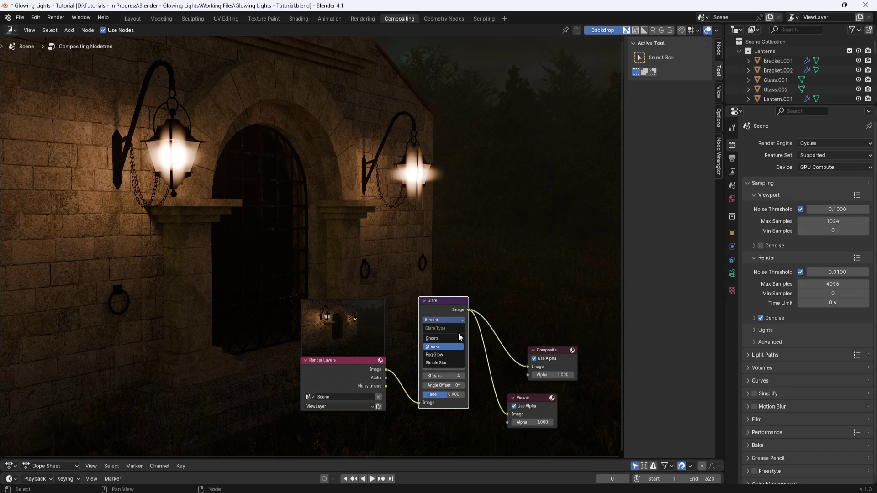
pyautogui.click(444, 354)
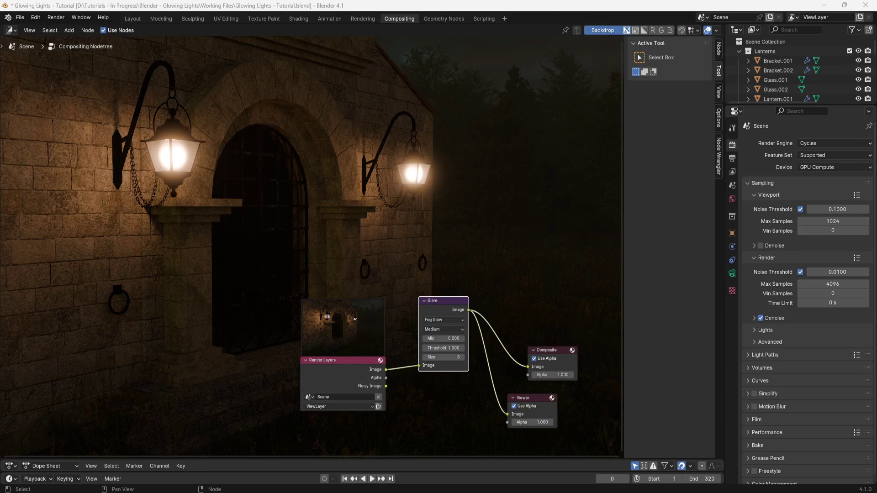
# Set the Glare node's threshold to 4 and shift Render Layers further left
pyautogui.click(455, 348)
pyautogui.write('4')
pyautogui.press('Return')
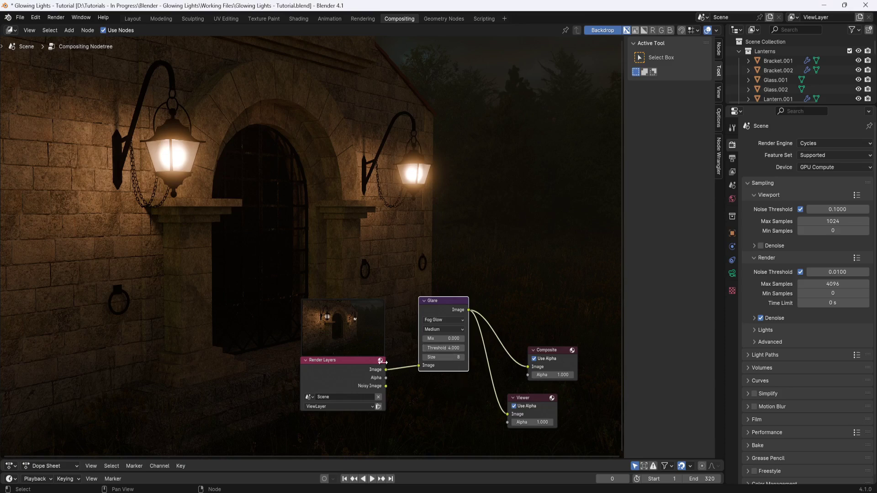
pyautogui.moveTo(357, 360); pyautogui.dragTo(276, 378)
# Duplicate the Glare node before the original and give the copy threshold 2
pyautogui.click(441, 304)
pyautogui.hotkey('shift', 'd')
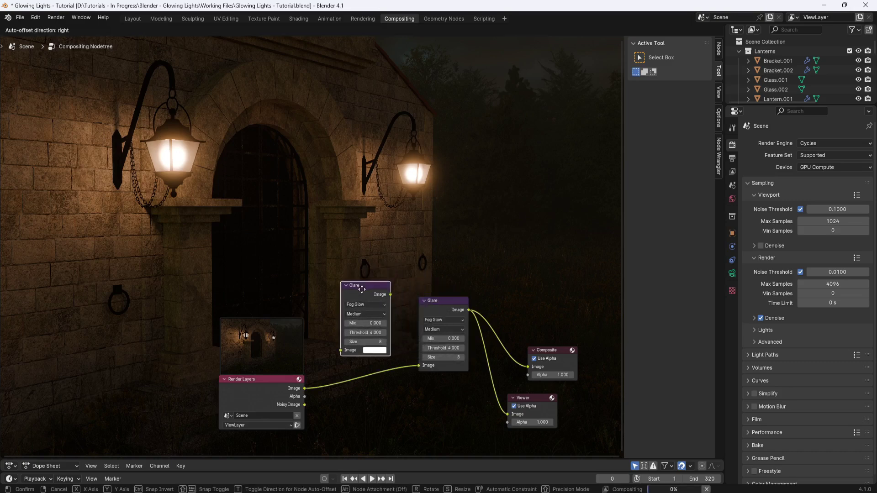
pyautogui.click(360, 320)
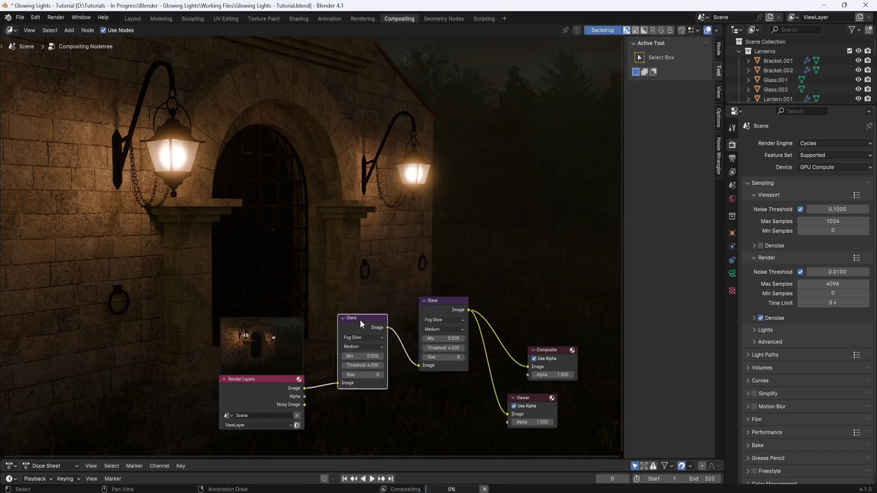
pyautogui.click(365, 366)
pyautogui.write('2')
pyautogui.press('Return')
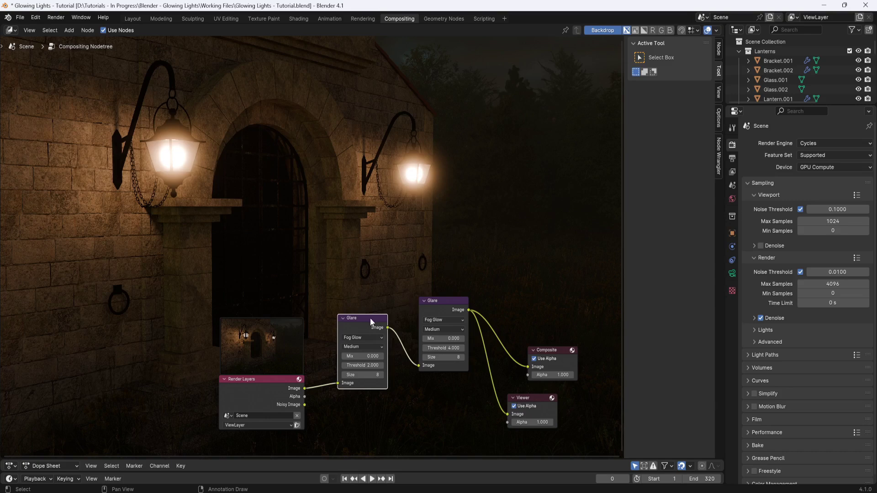
# Delete the extra Glare node and relink Render Layers directly to the original Glare
pyautogui.moveTo(370, 318); pyautogui.dragTo(373, 317)
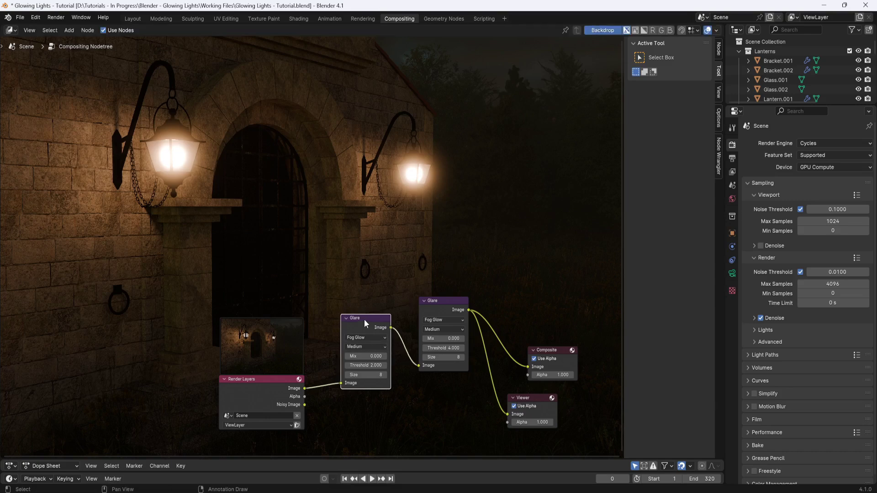
pyautogui.press('x')
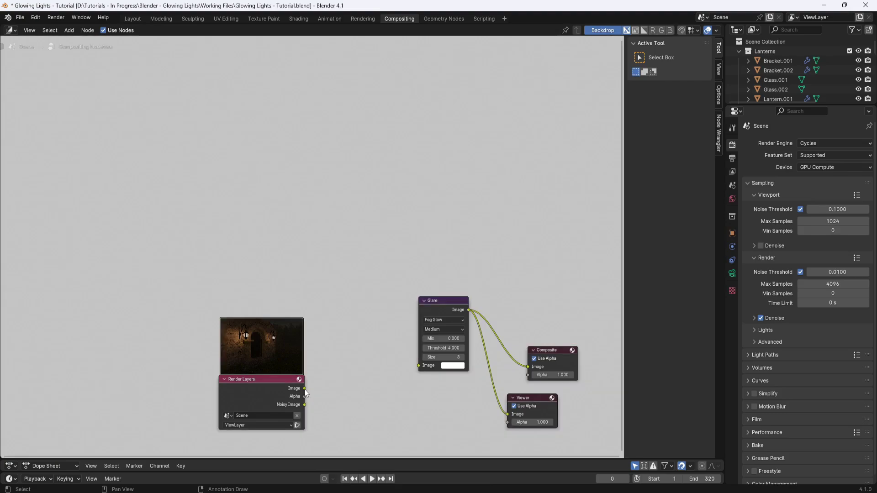
pyautogui.moveTo(304, 388); pyautogui.dragTo(418, 365)
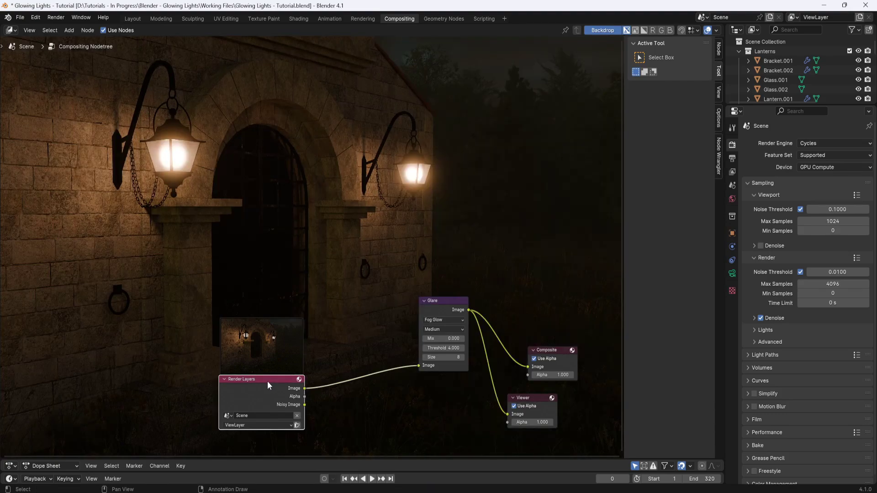
# From the Render window, start Image > Save As with the file format switched from PNG to TIFF
pyautogui.moveTo(267, 380); pyautogui.dragTo(350, 371)
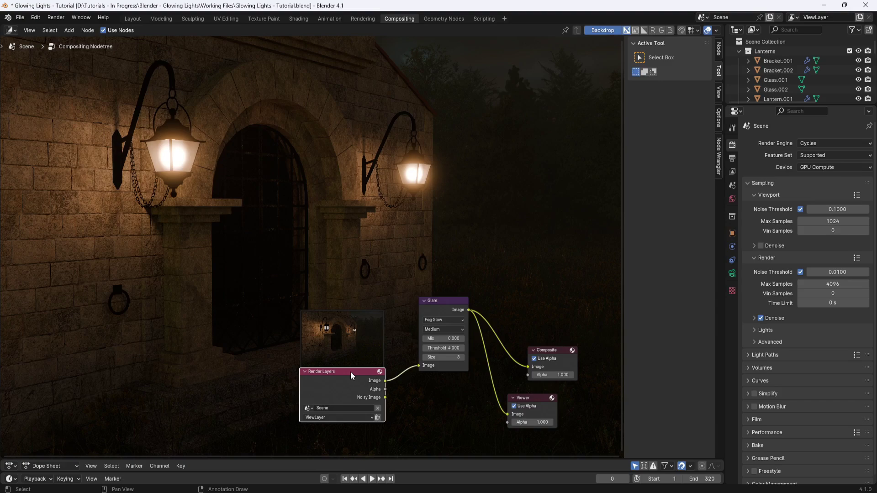
pyautogui.moveTo(579, 491)
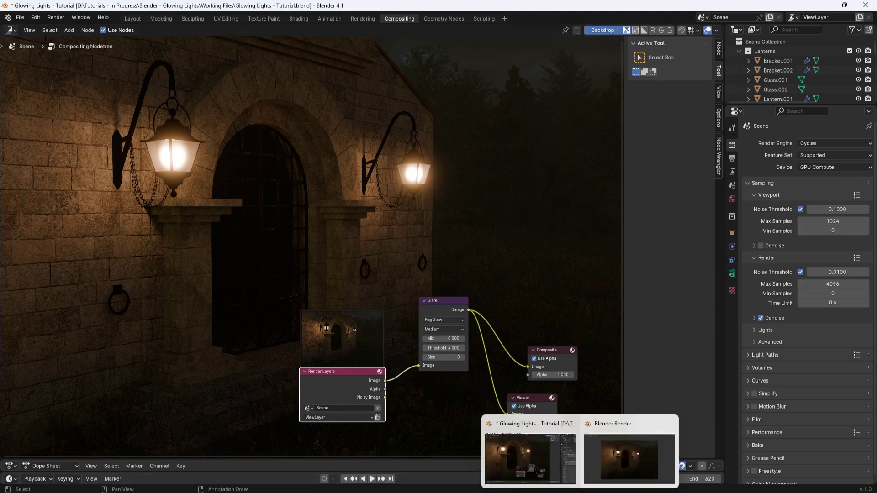
pyautogui.click(633, 465)
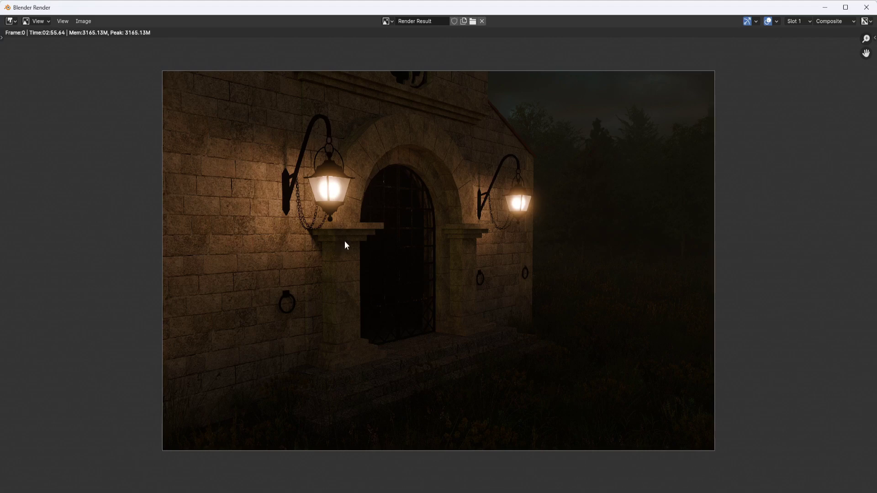
pyautogui.click(82, 21)
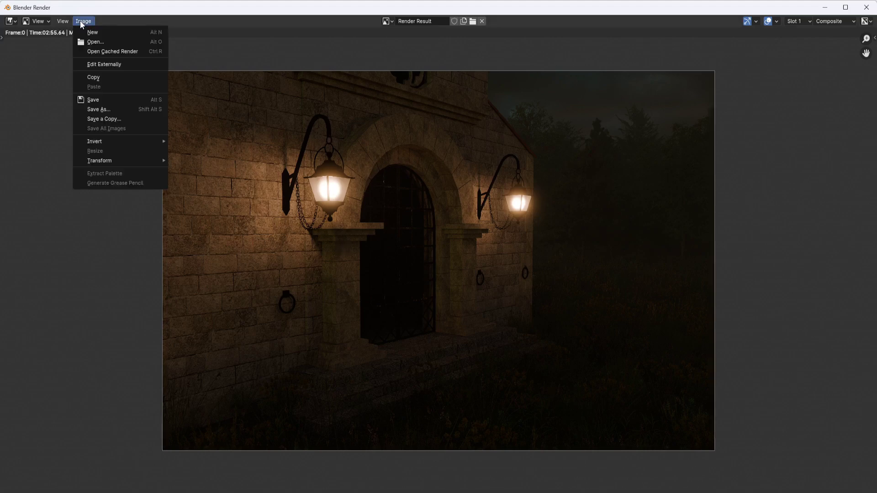
pyautogui.click(106, 109)
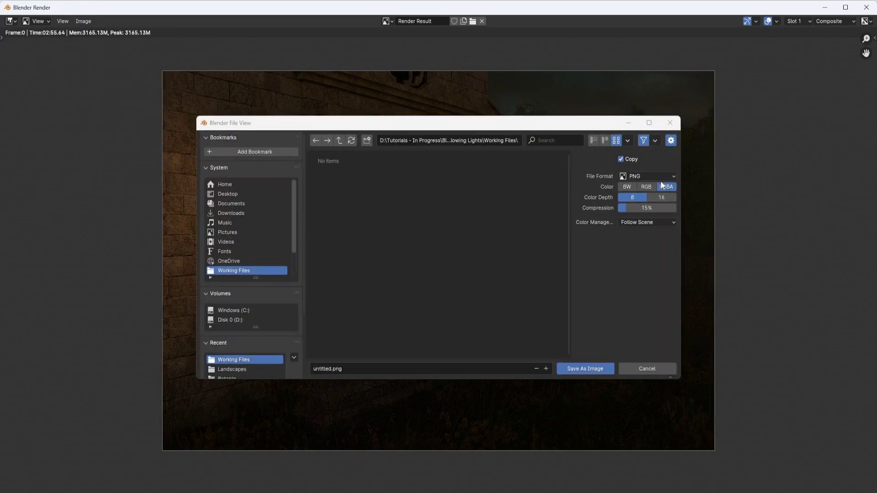
pyautogui.click(673, 176)
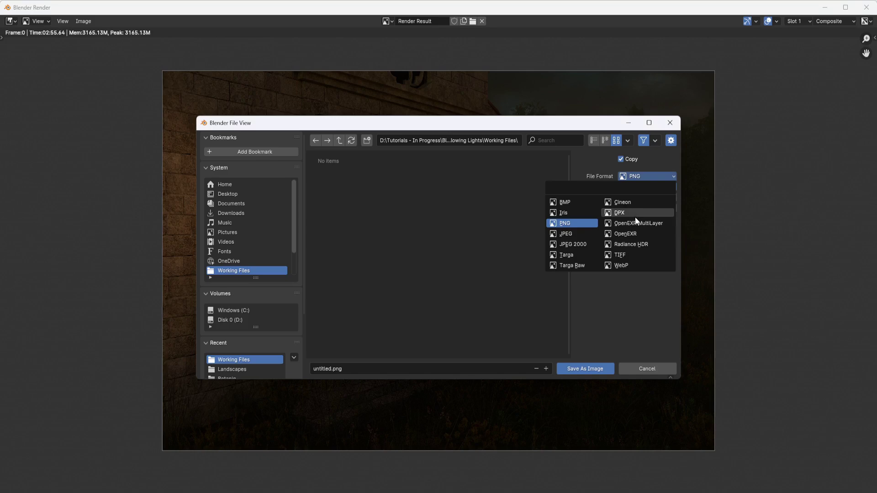
pyautogui.click(624, 259)
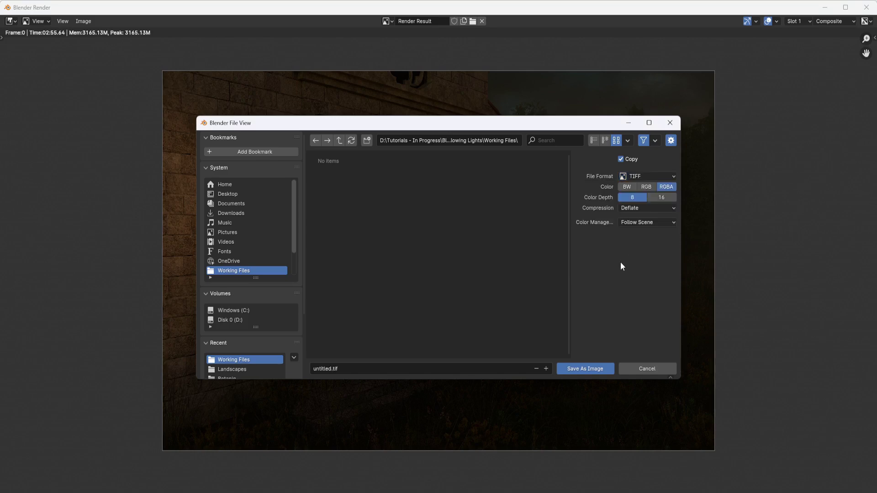